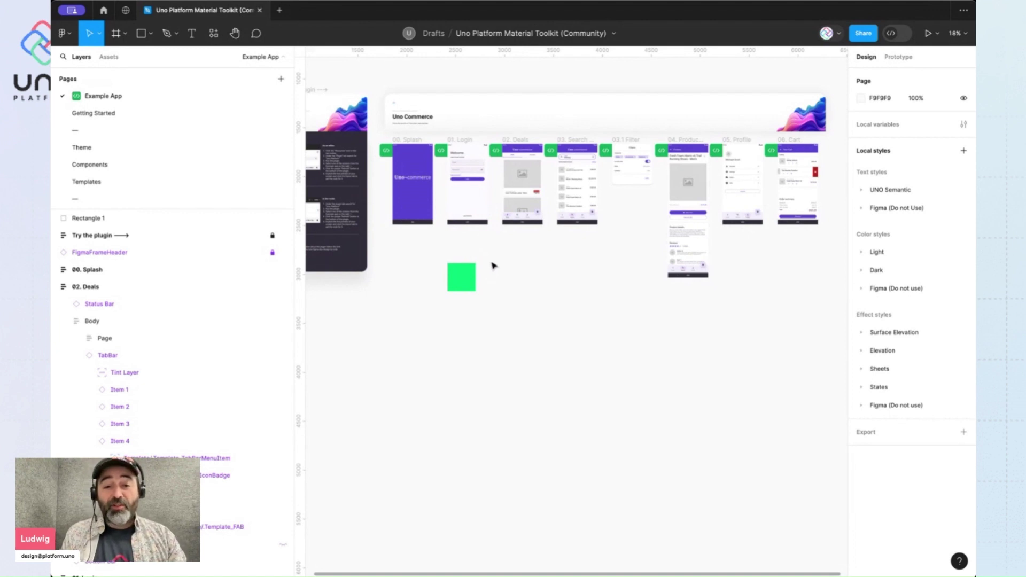
# Move the green 287×287 square to X 2480, Y 2701, directly under the Login frame.
pyautogui.scroll(1, 454, 256)
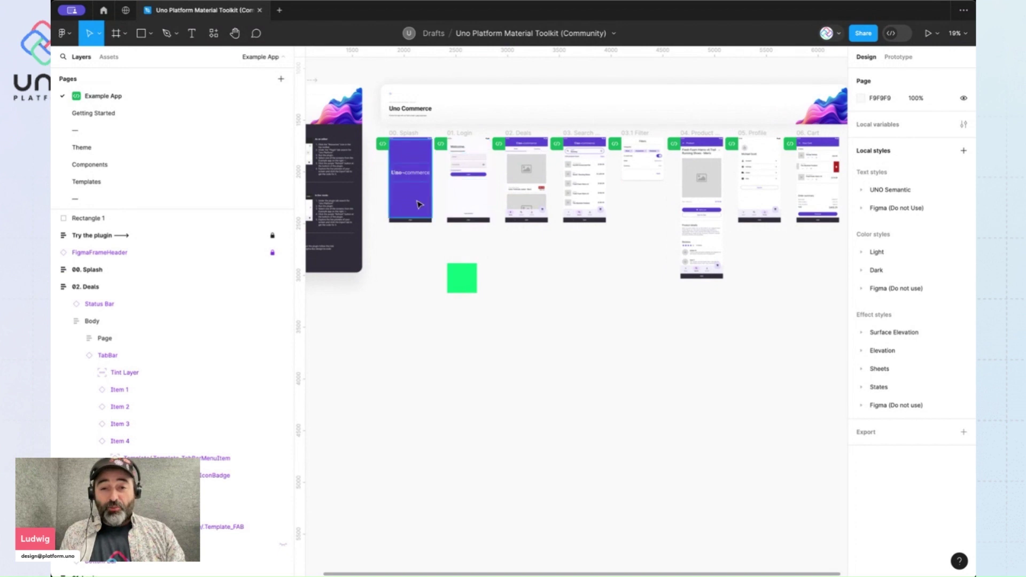
pyautogui.scroll(5, 485, 166)
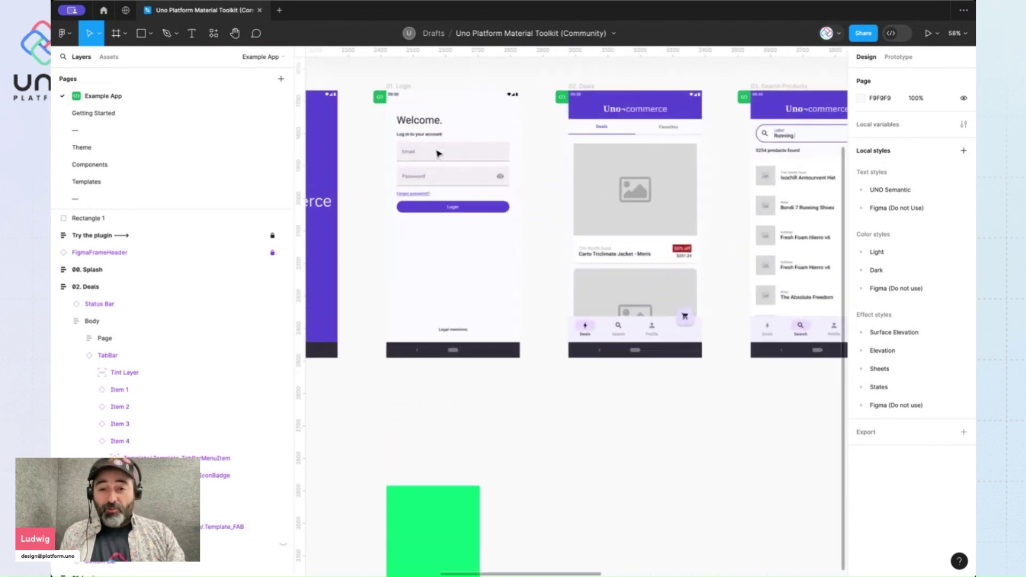
pyautogui.scroll(4, 436, 152)
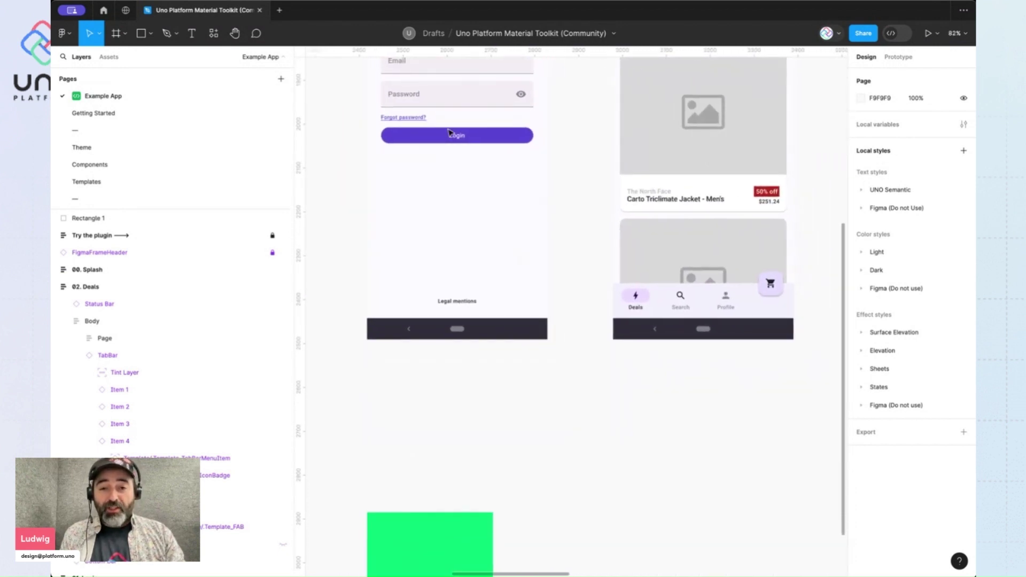
pyautogui.scroll(-4, 436, 152)
pyautogui.click(449, 394)
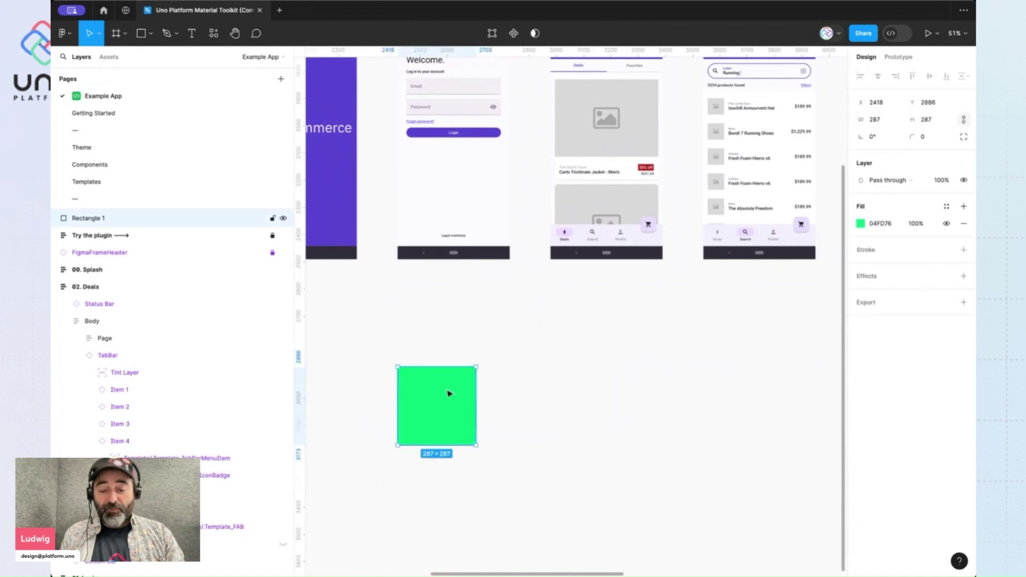
pyautogui.moveTo(449, 394); pyautogui.dragTo(464, 344)
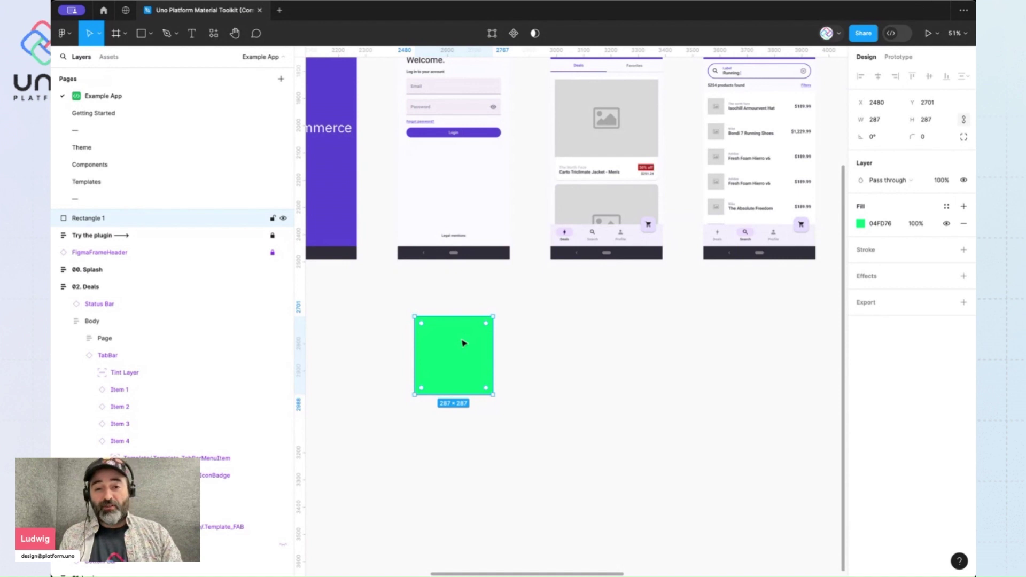
pyautogui.scroll(3, 545, 325)
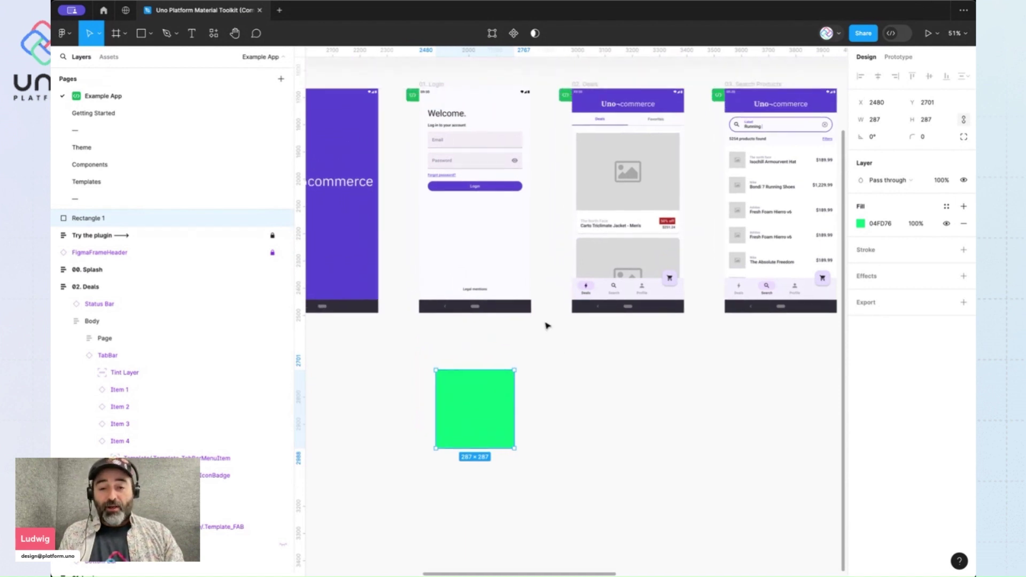
# Save the green square's 04FD76 fill as a new colour style named LimeColor.
pyautogui.click(947, 209)
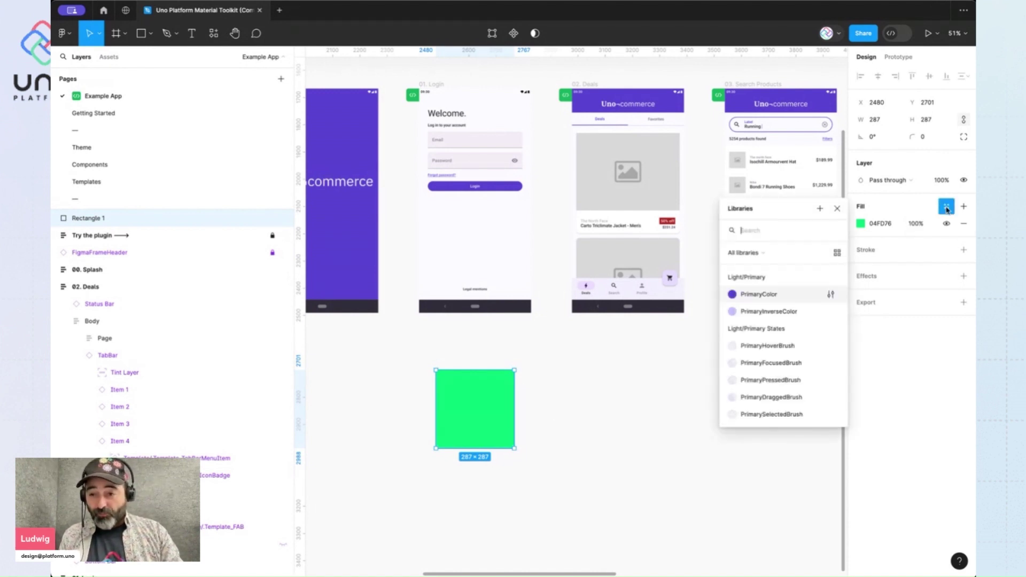
pyautogui.click(822, 209)
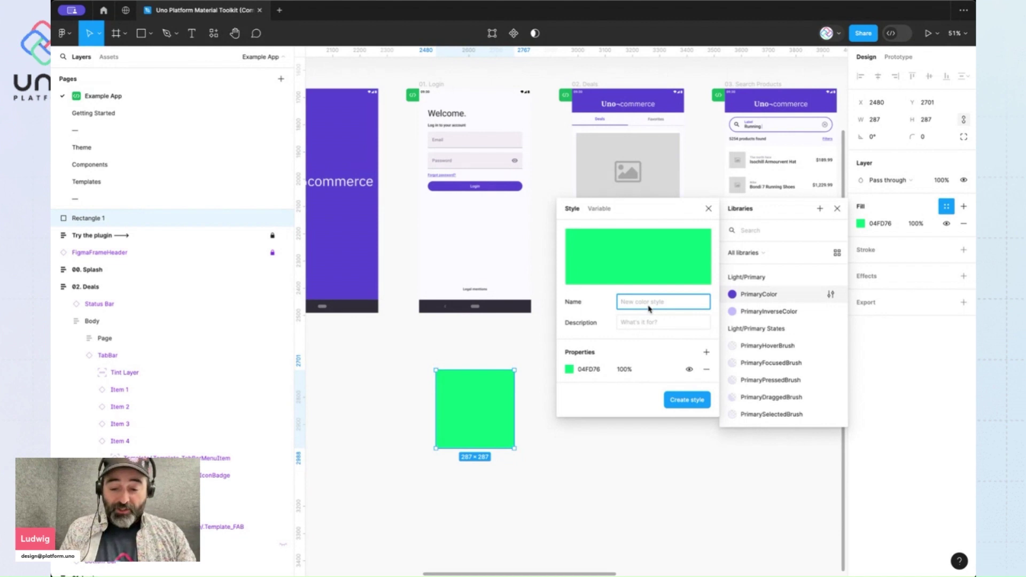
pyautogui.write('Lime')
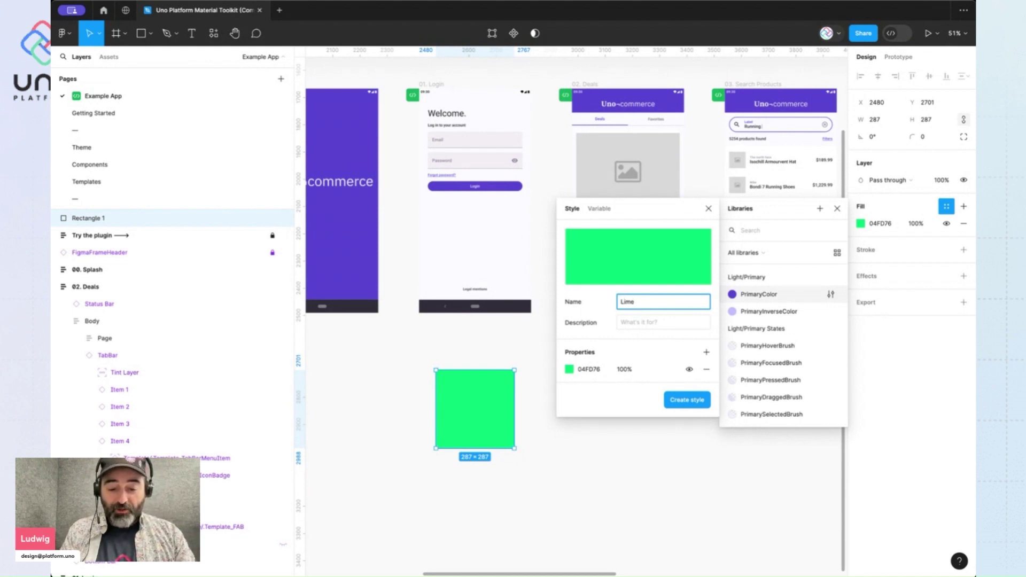
pyautogui.write('Colo')
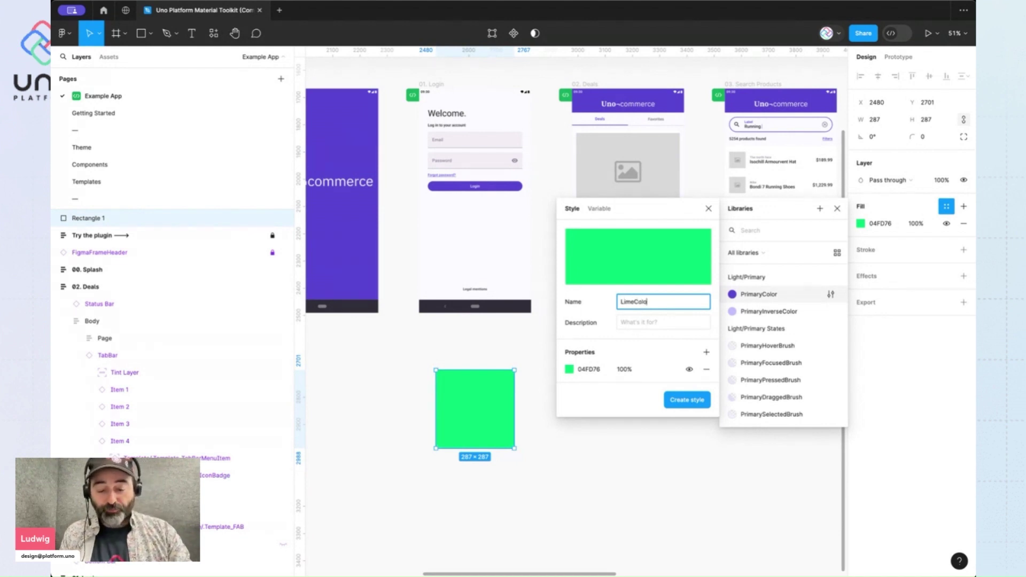
pyautogui.write('r')
pyautogui.click(688, 399)
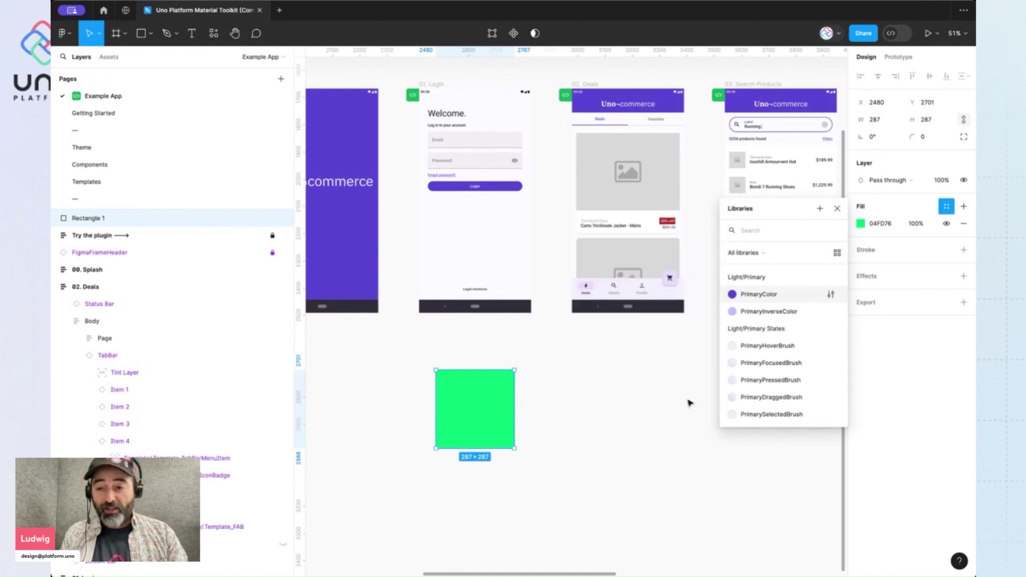
pyautogui.click(561, 380)
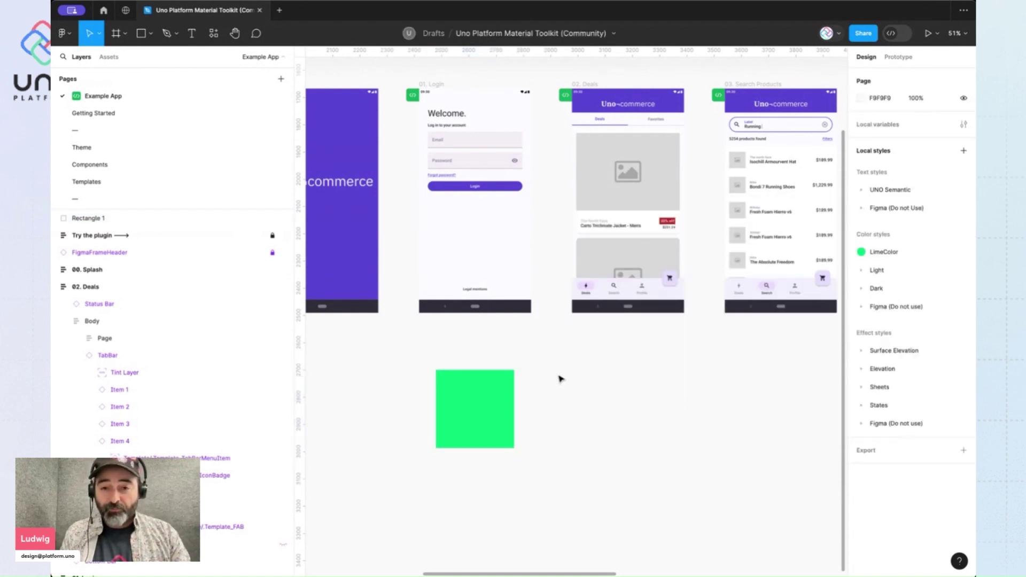
# Apply the LimeColor style to the Login button's fill in place of PrimaryColor.
pyautogui.click(497, 189)
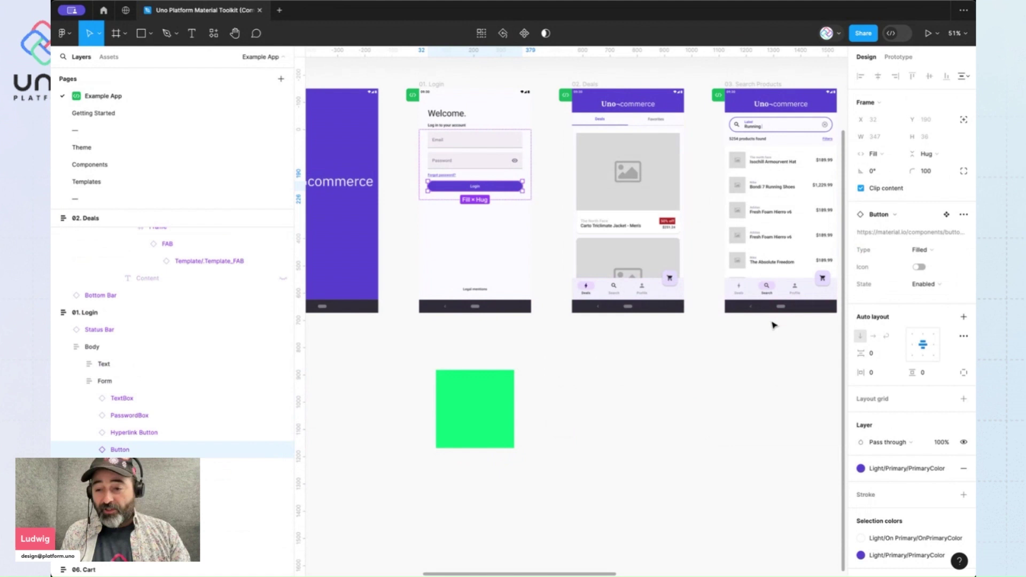
pyautogui.click(894, 470)
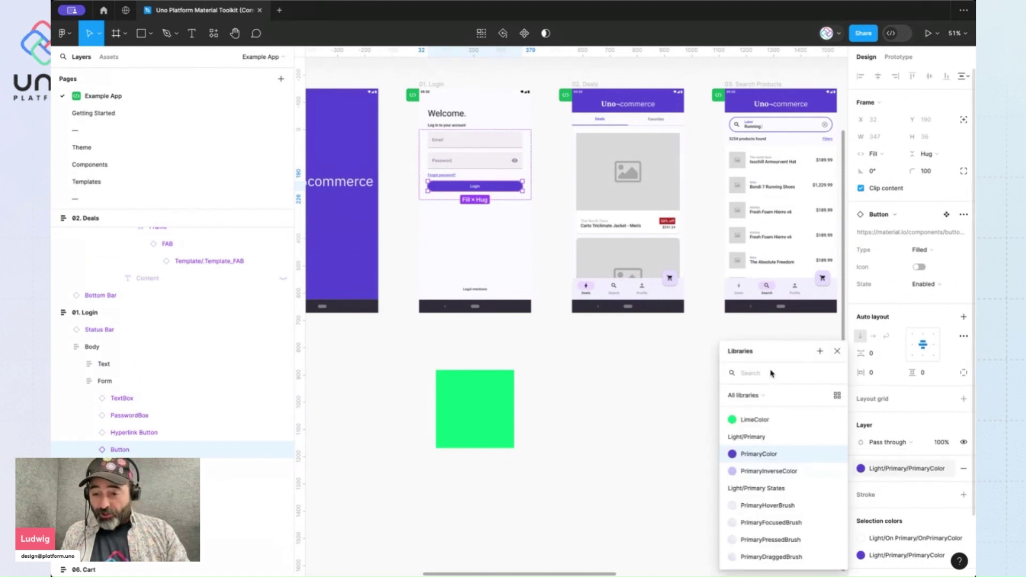
pyautogui.click(757, 420)
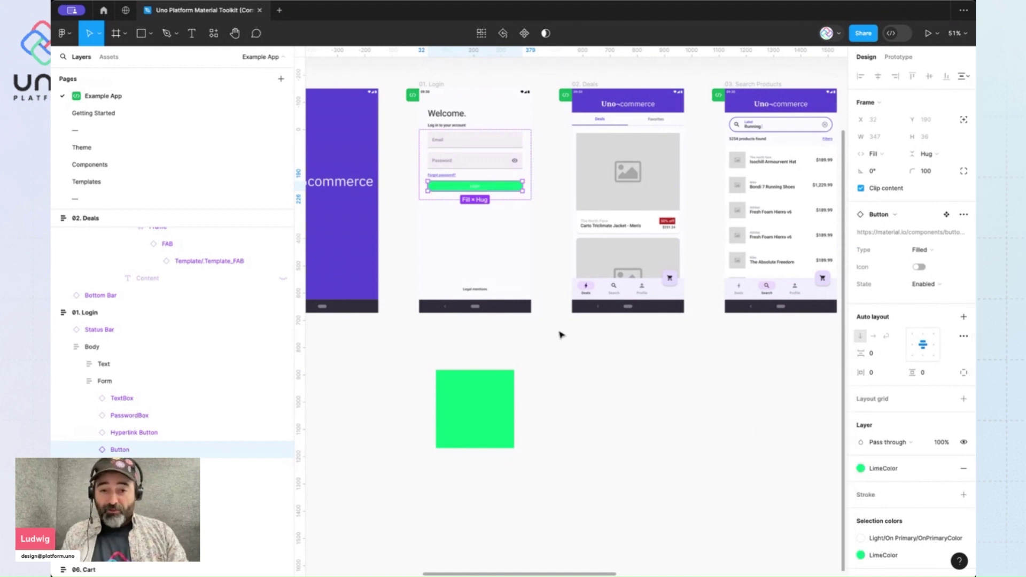
pyautogui.scroll(2, 479, 187)
pyautogui.scroll(3, 479, 187)
pyautogui.scroll(-2, 479, 188)
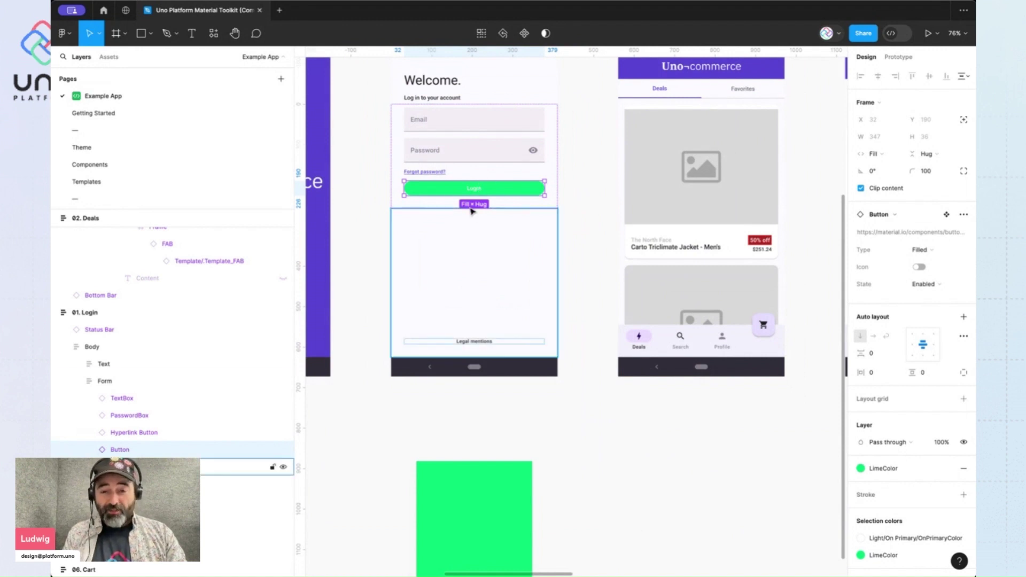
pyautogui.scroll(5, 472, 182)
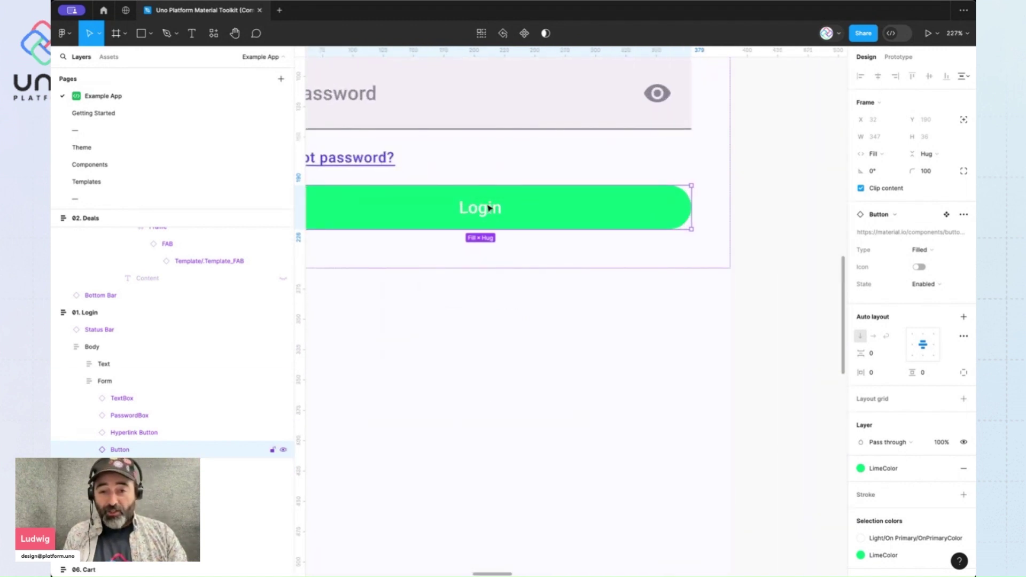
pyautogui.scroll(-7, 489, 207)
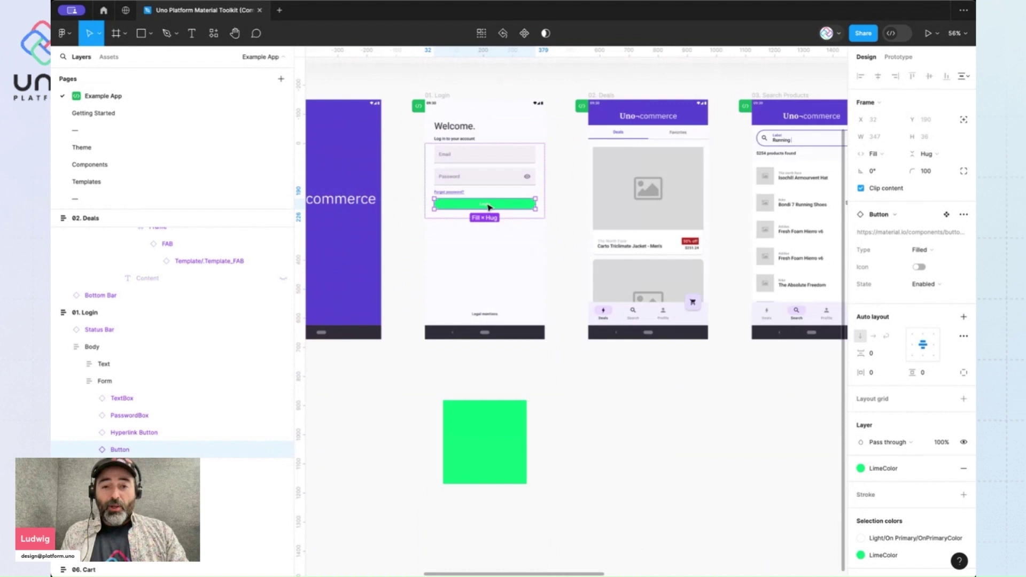
pyautogui.click(213, 33)
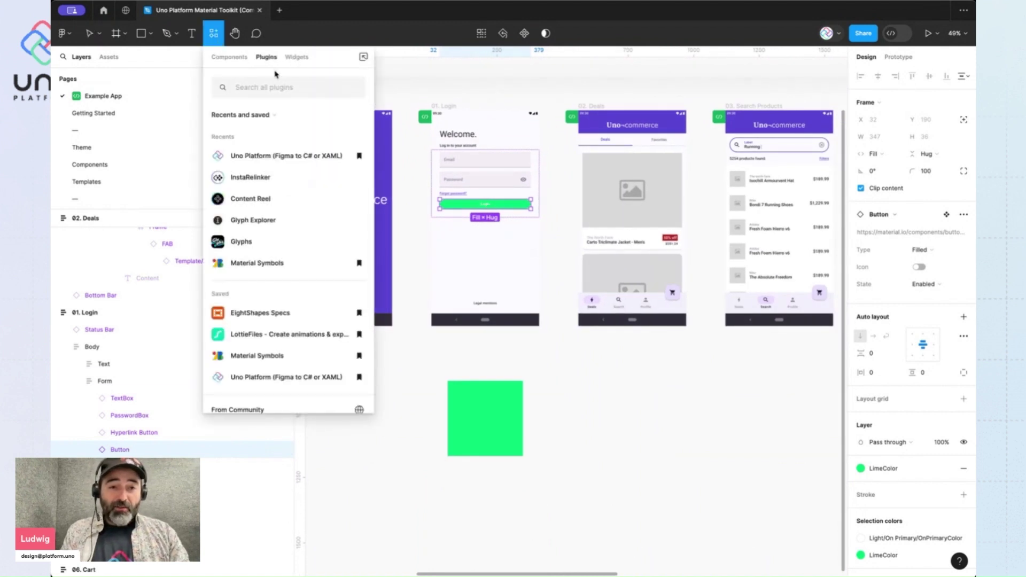
pyautogui.click(257, 155)
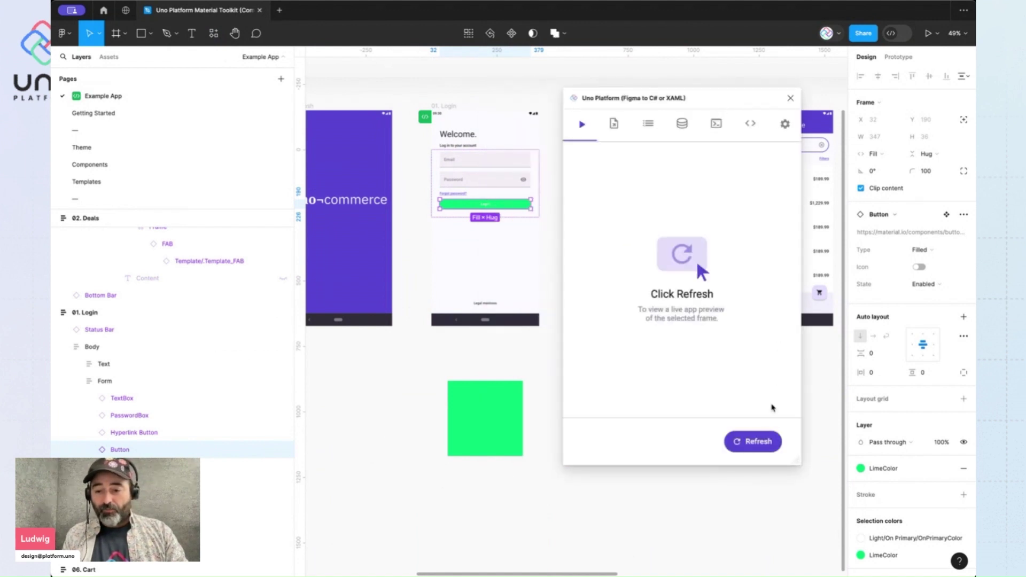
pyautogui.click(763, 442)
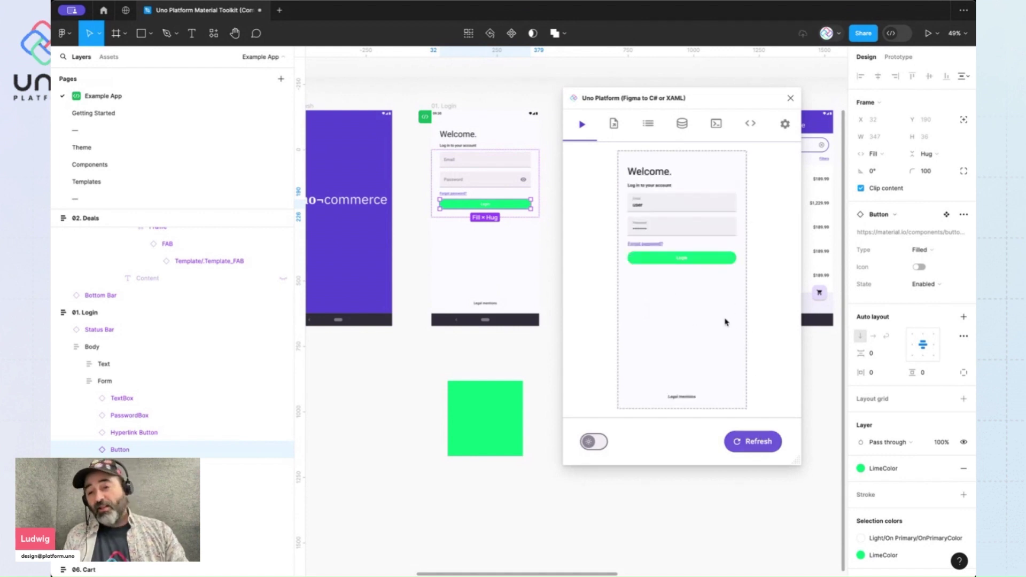
pyautogui.click(592, 442)
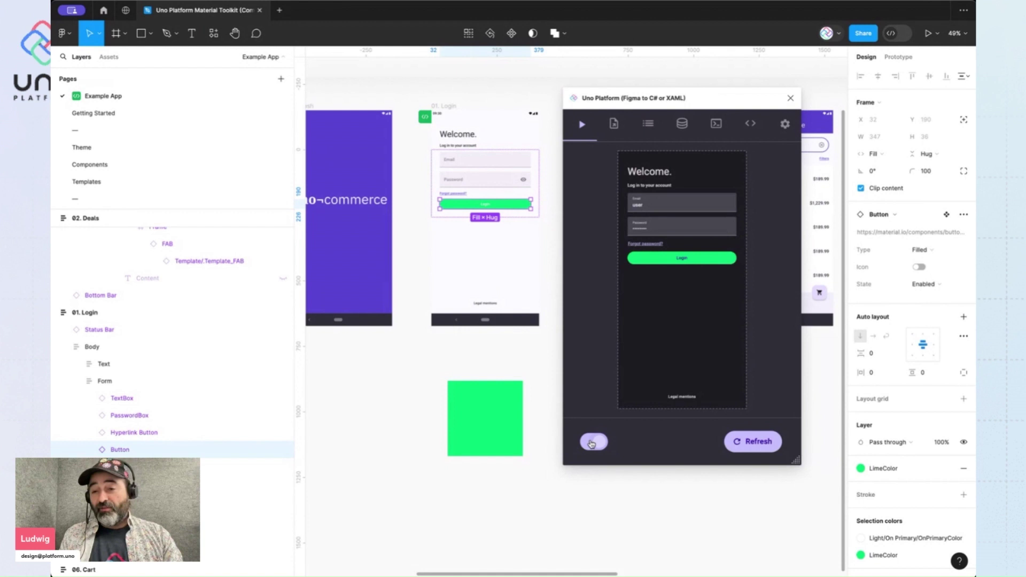
pyautogui.click(591, 443)
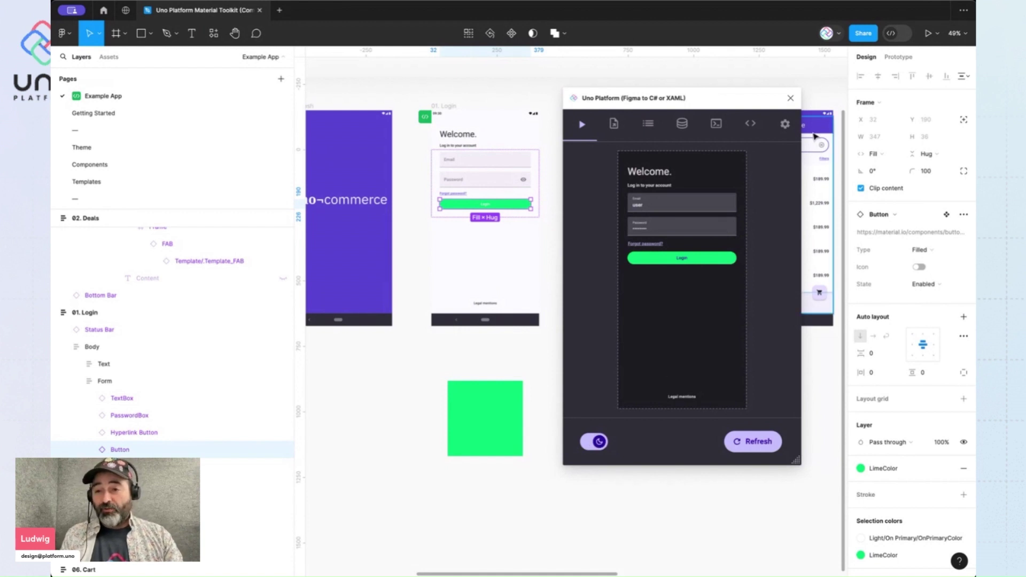
pyautogui.click(791, 99)
# Edit the green square's LimeColor style and prefix its name with 'Light/' to make Light/LimeColor.
pyautogui.click(563, 408)
pyautogui.click(482, 417)
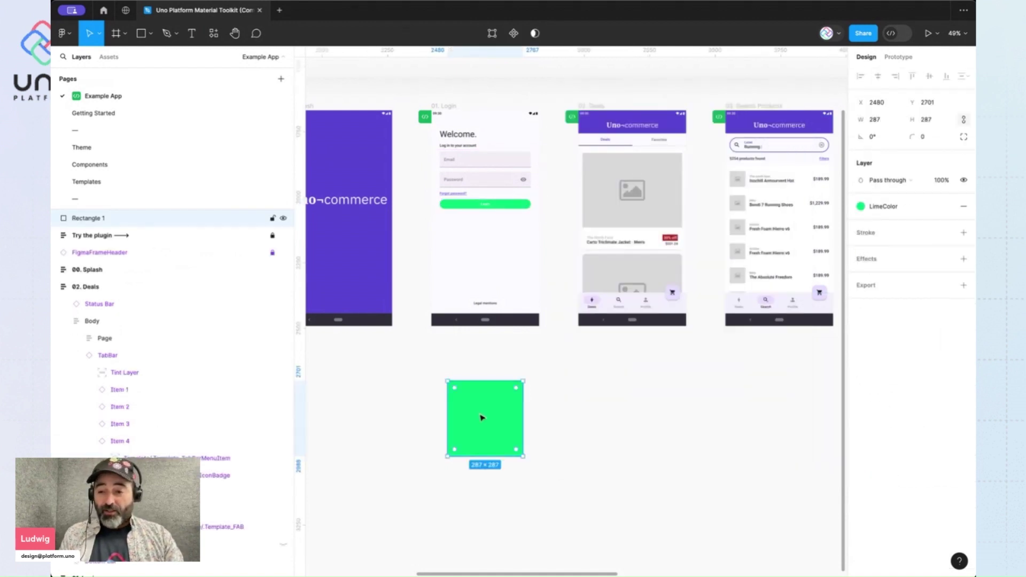
pyautogui.click(890, 208)
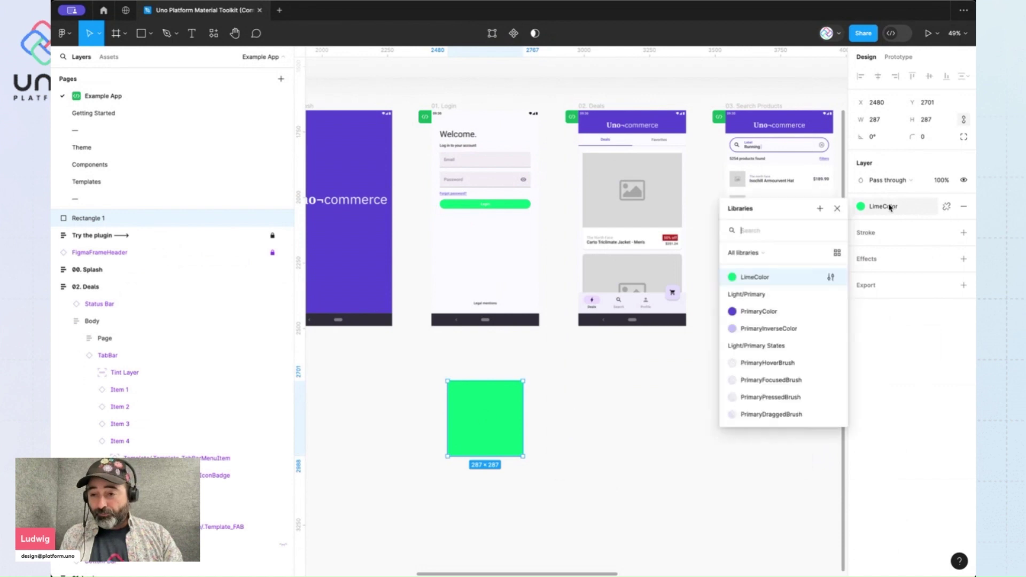
pyautogui.click(831, 278)
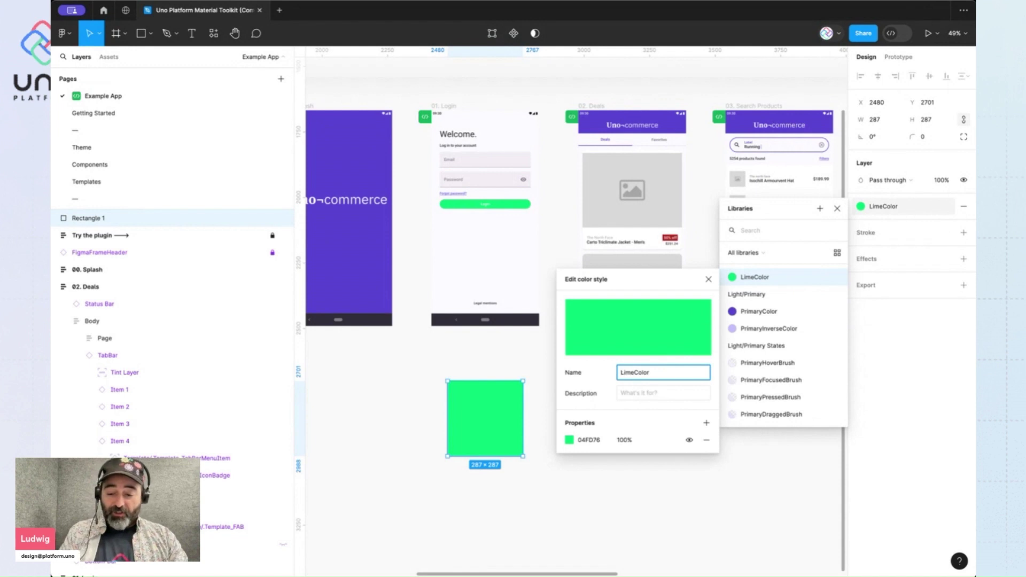
pyautogui.write('Light')
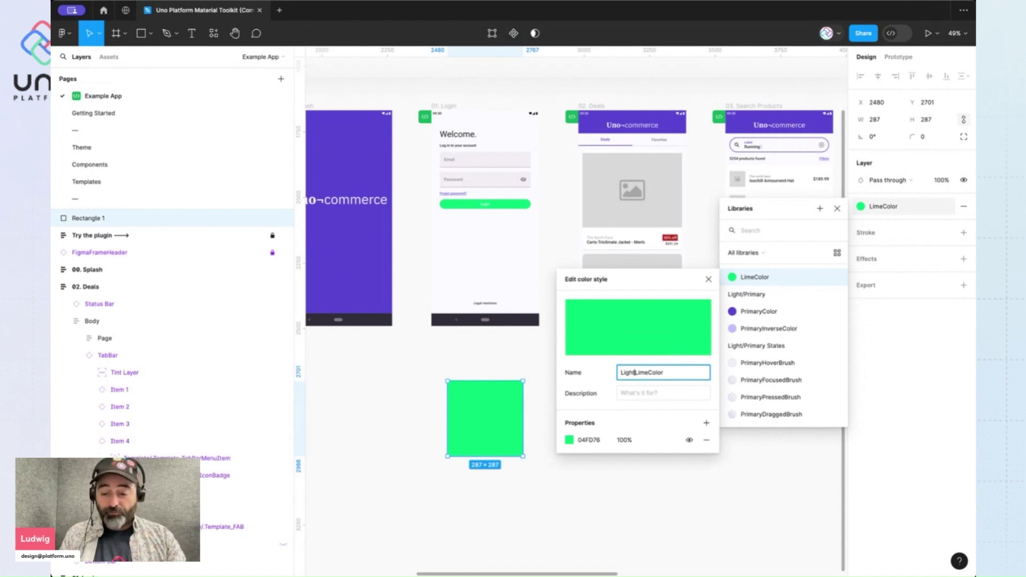
pyautogui.write('/')
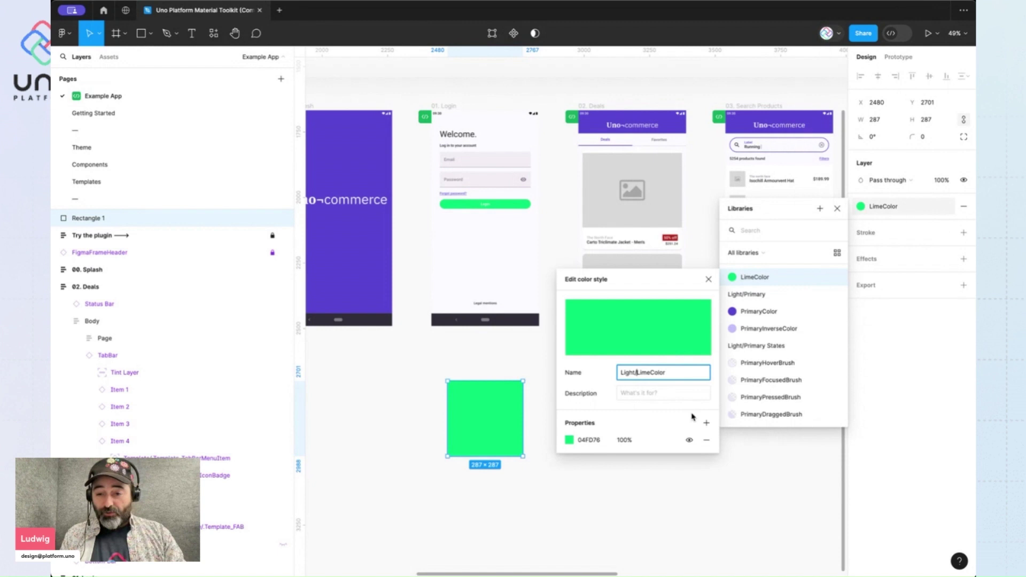
pyautogui.click(714, 485)
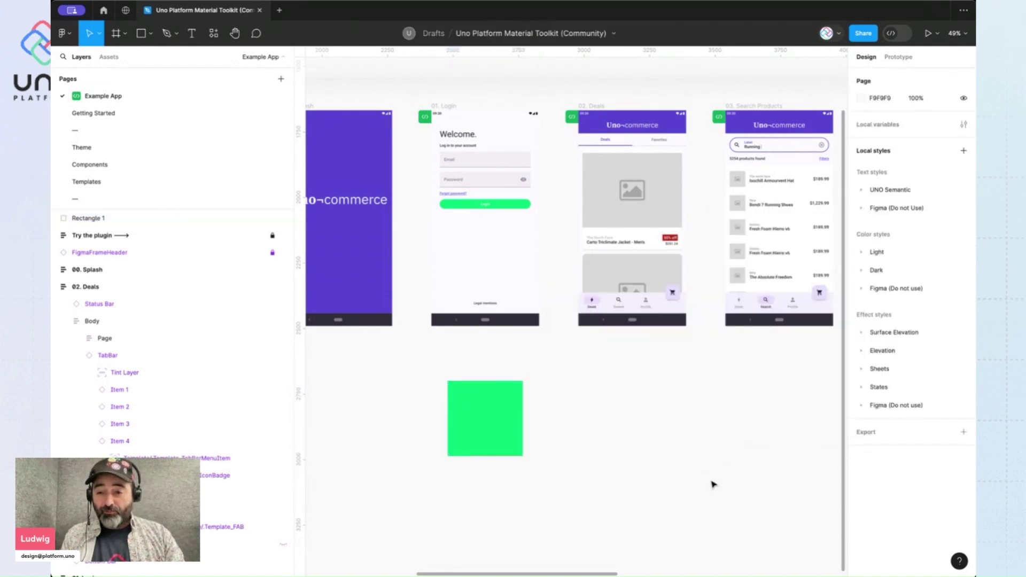
# Duplicate the green square to its right and give the copy a detached teal 04FDDF fill.
pyautogui.click(509, 416)
pyautogui.moveTo(509, 416); pyautogui.dragTo(600, 402)
pyautogui.click(891, 208)
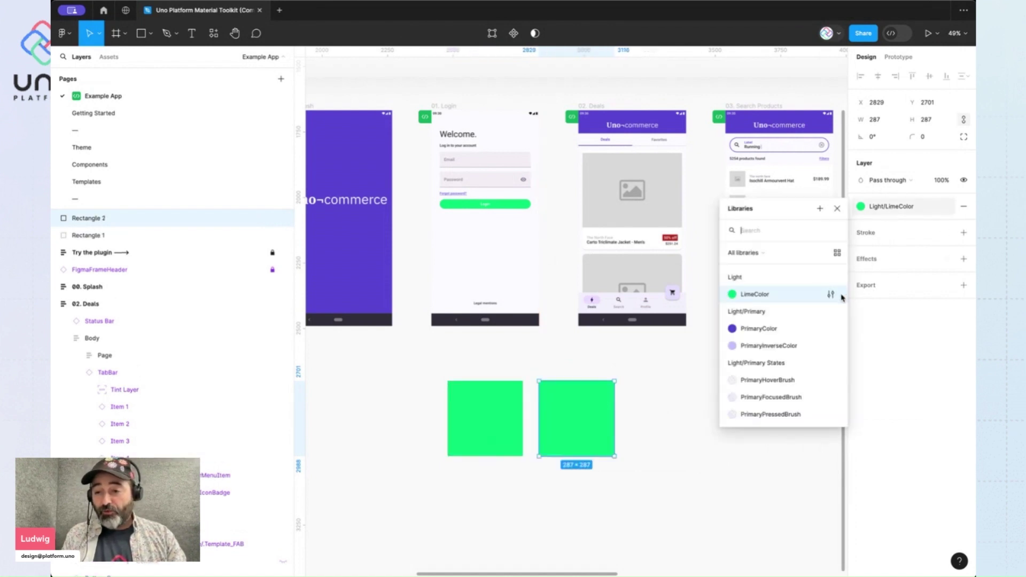
pyautogui.click(945, 205)
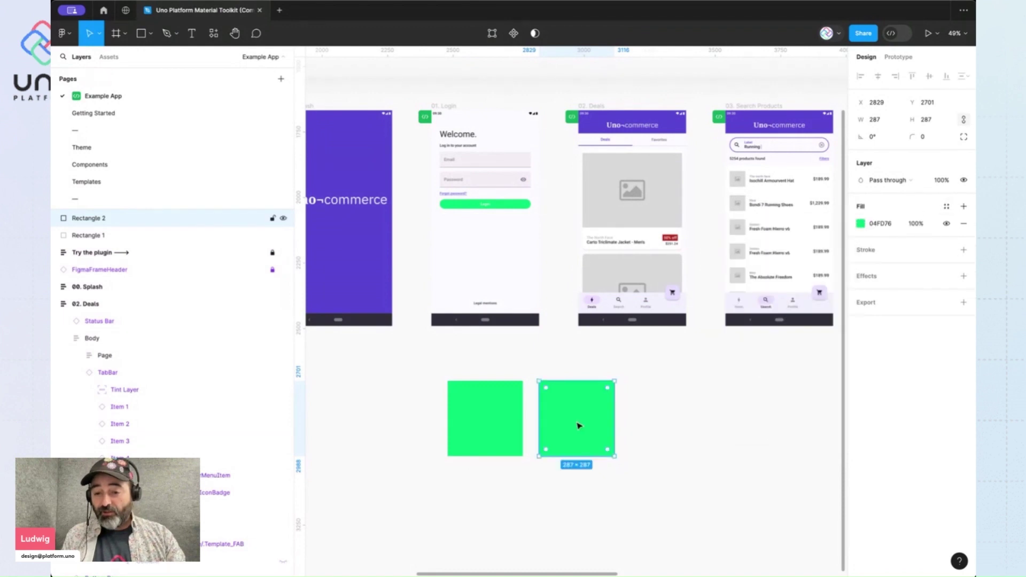
pyautogui.click(860, 223)
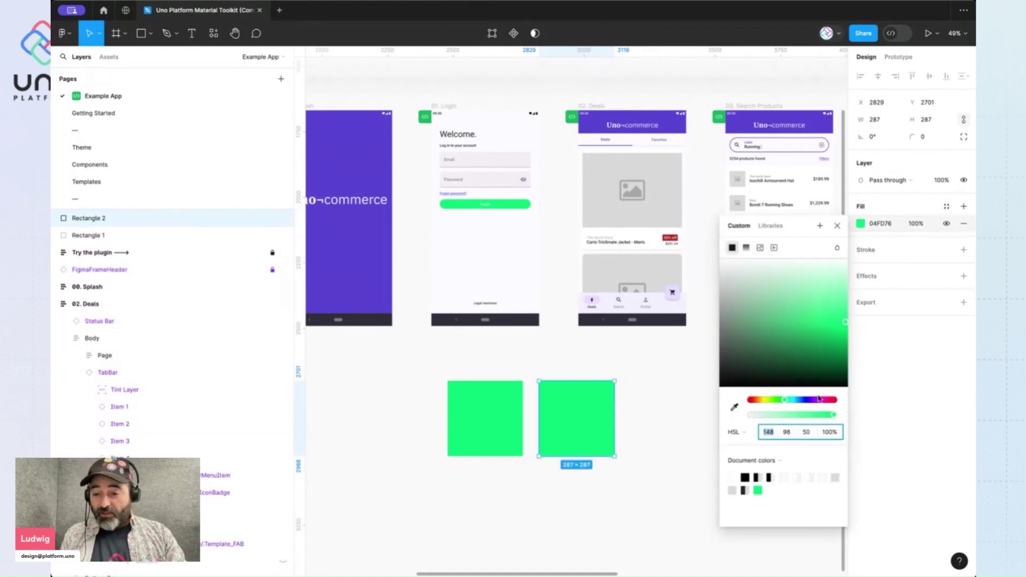
pyautogui.moveTo(787, 402); pyautogui.dragTo(792, 402)
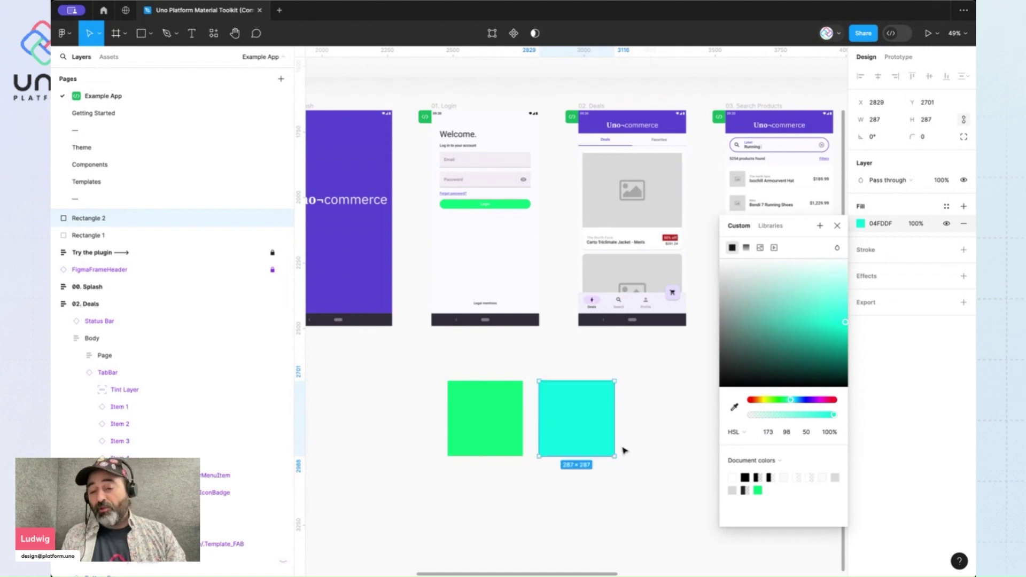
pyautogui.click(661, 377)
pyautogui.click(606, 408)
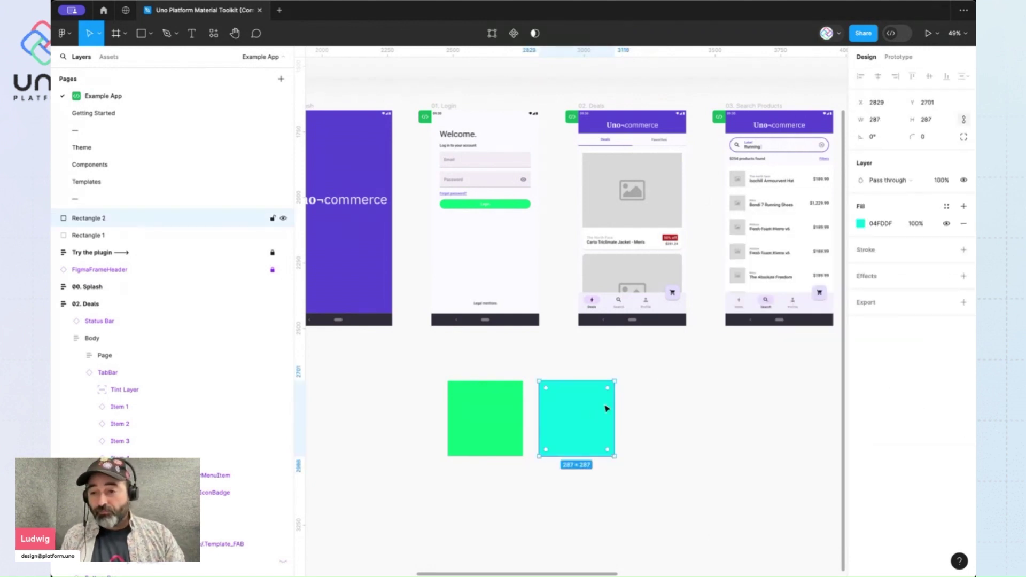
# Save the teal square's 04FDDF fill as a new Dark/LimeColor colour style.
pyautogui.click(946, 206)
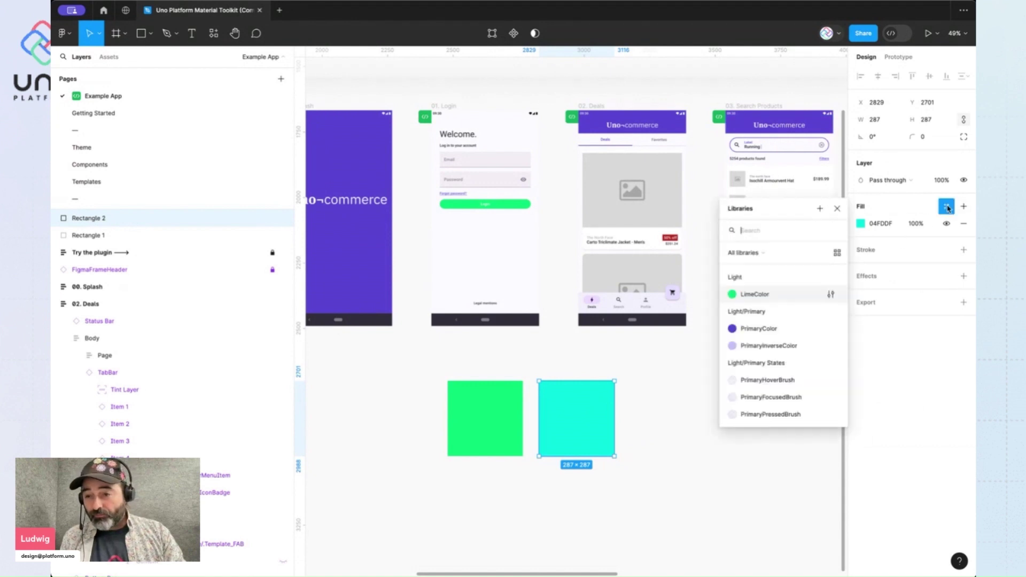
pyautogui.click(819, 209)
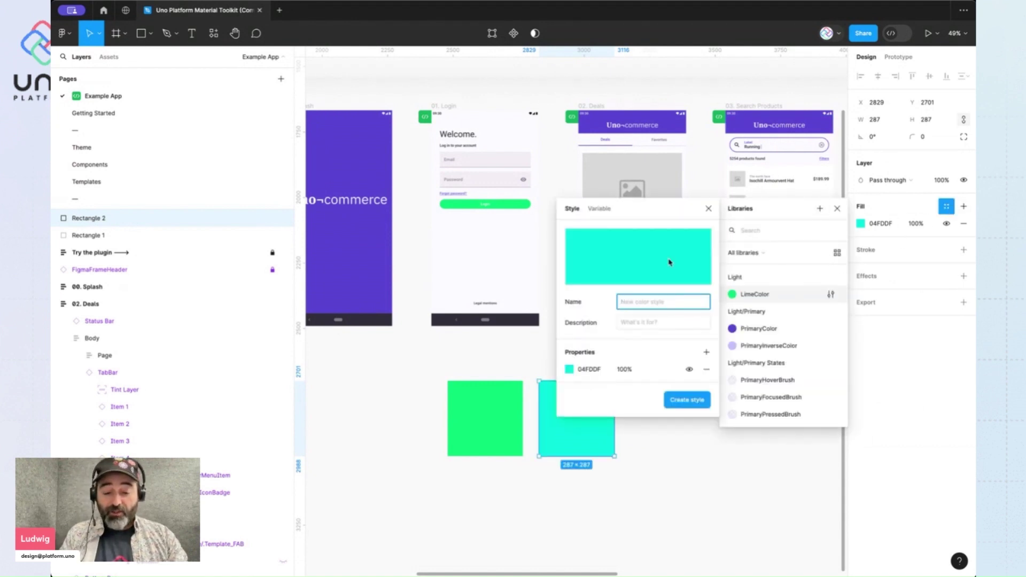
pyautogui.write('Dark')
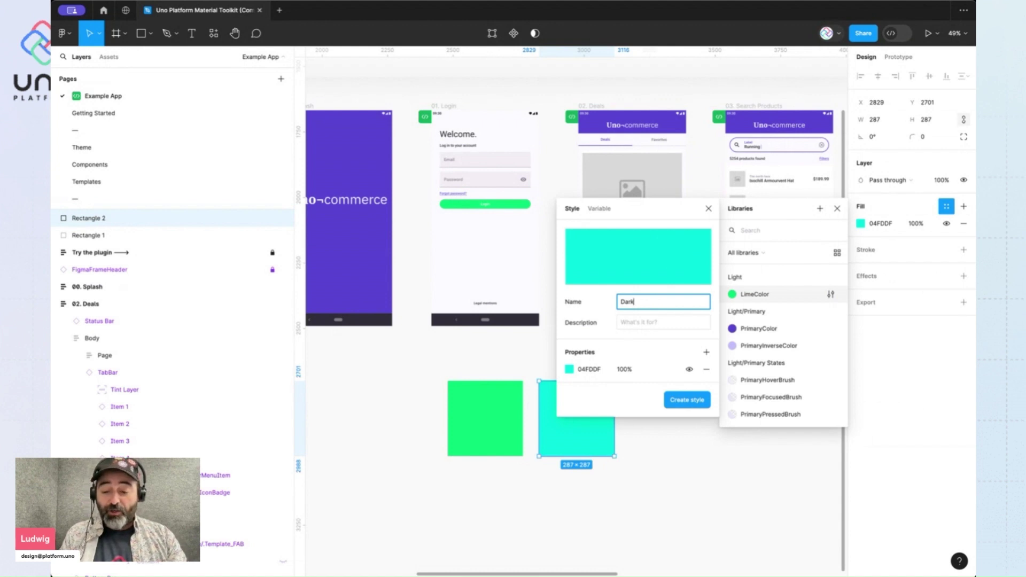
pyautogui.write('/LimeColor')
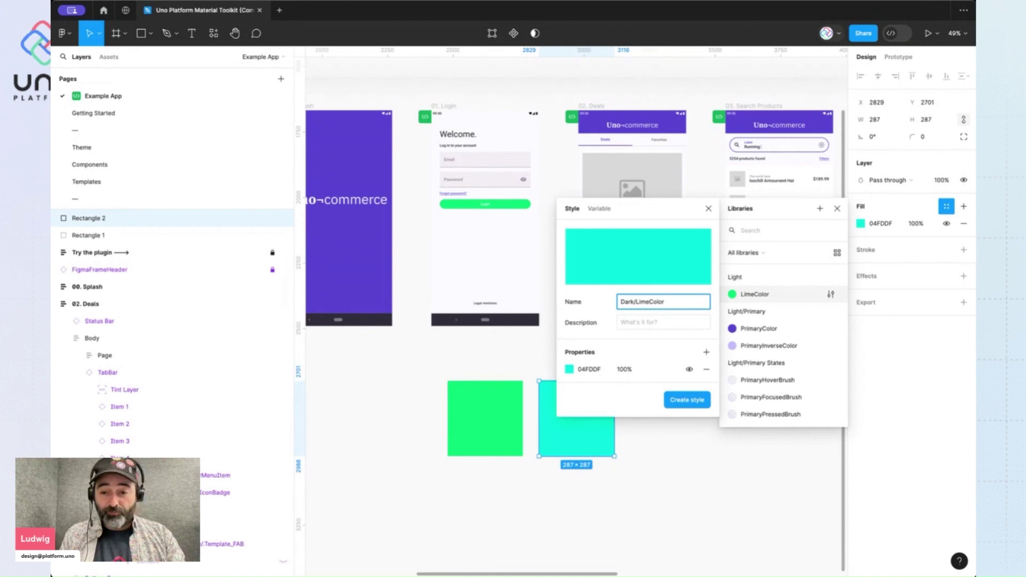
pyautogui.click(694, 404)
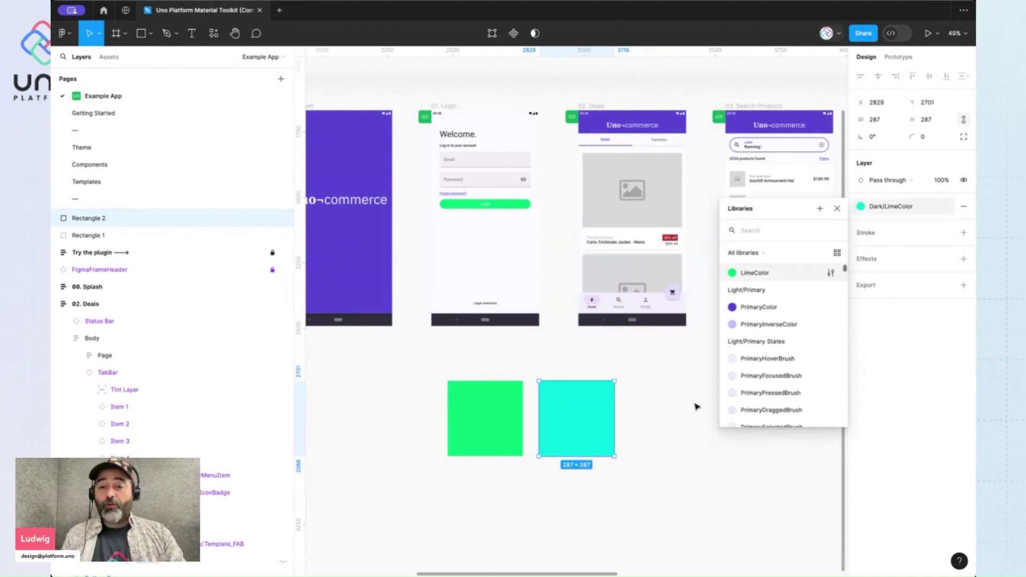
pyautogui.click(562, 365)
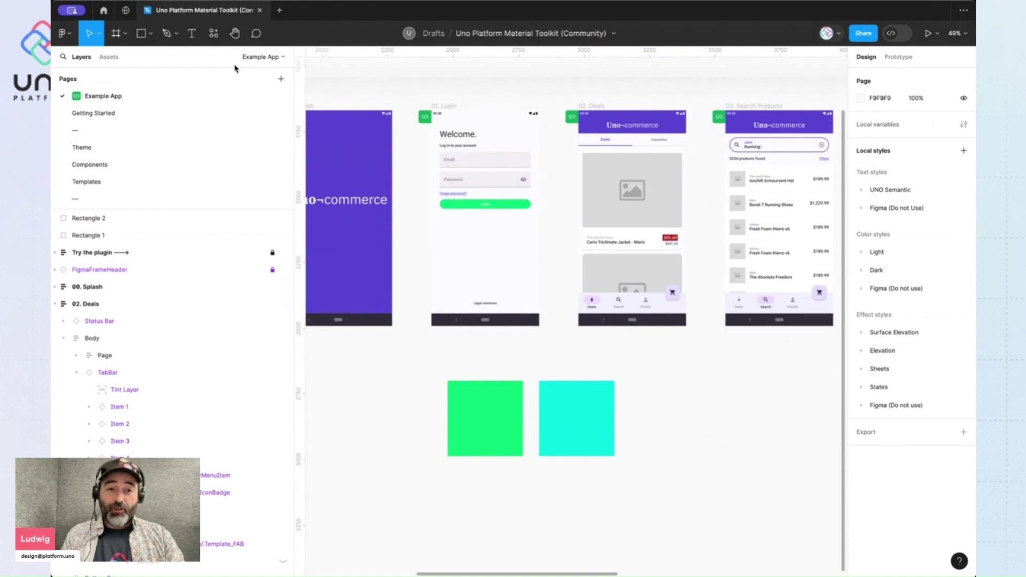
# Run the Uno Platform plugin on the 01. Login frame and switch its preview to dark theme.
pyautogui.click(214, 34)
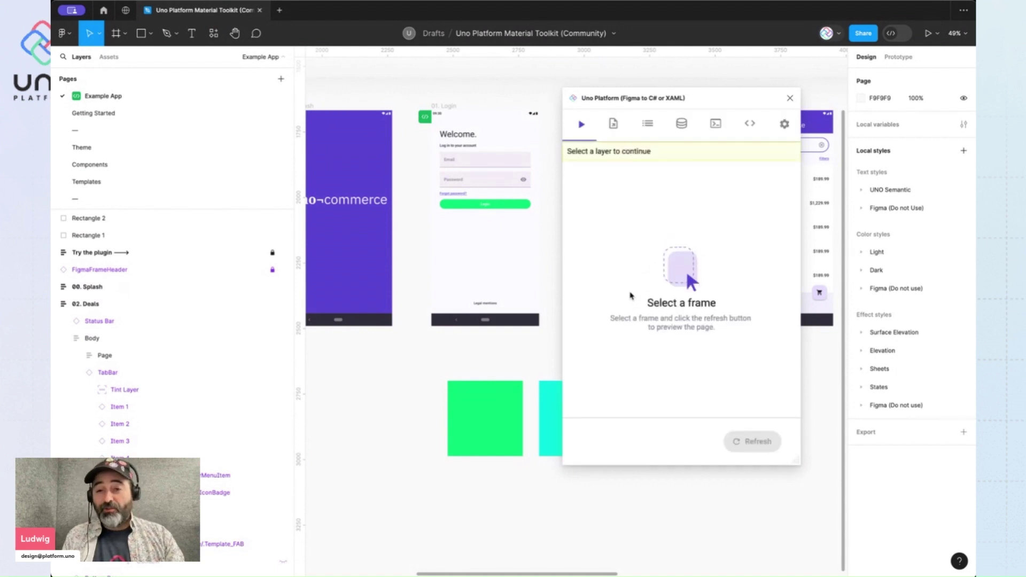
pyautogui.click(613, 124)
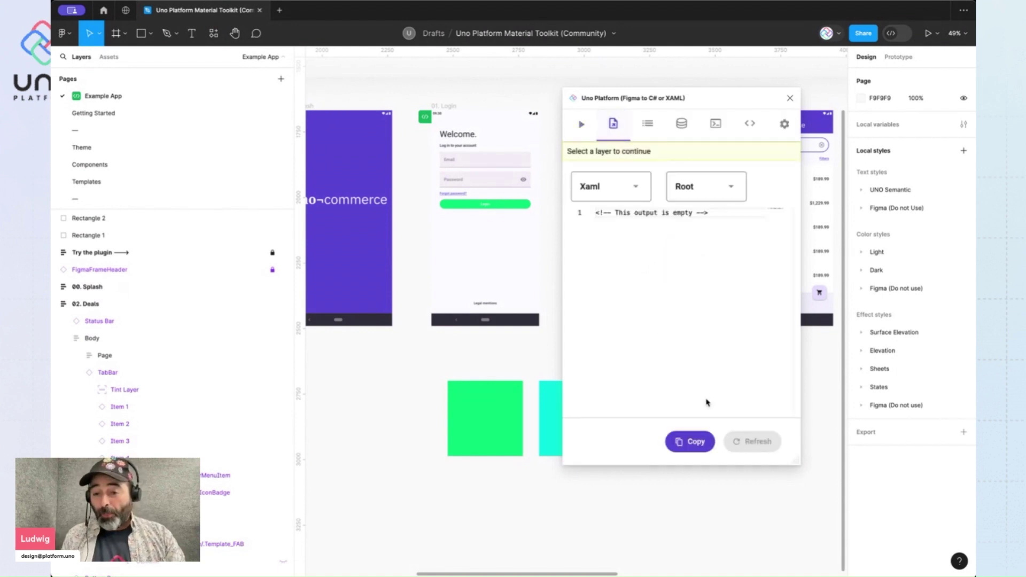
pyautogui.click(580, 126)
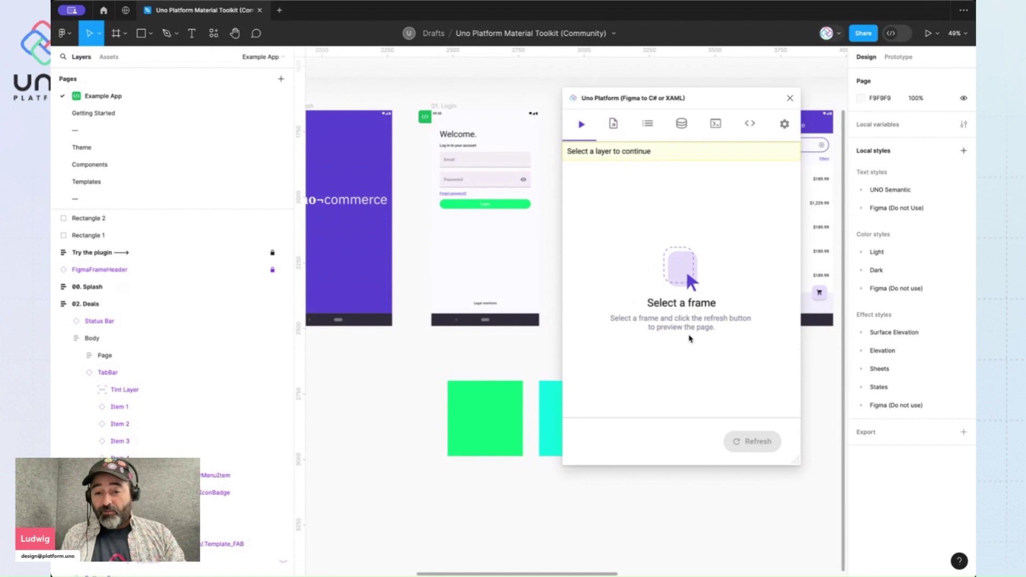
pyautogui.click(445, 107)
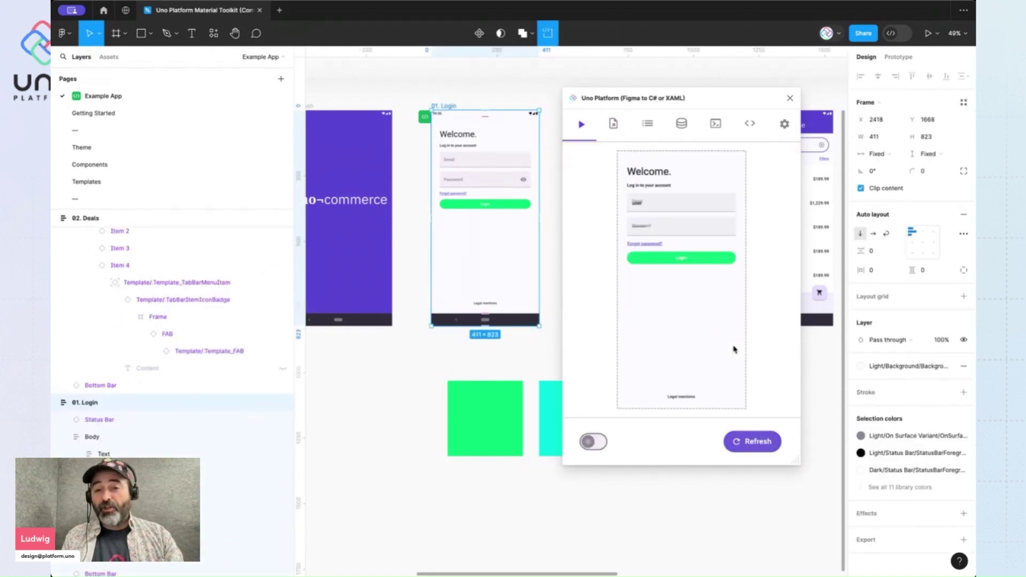
pyautogui.click(593, 442)
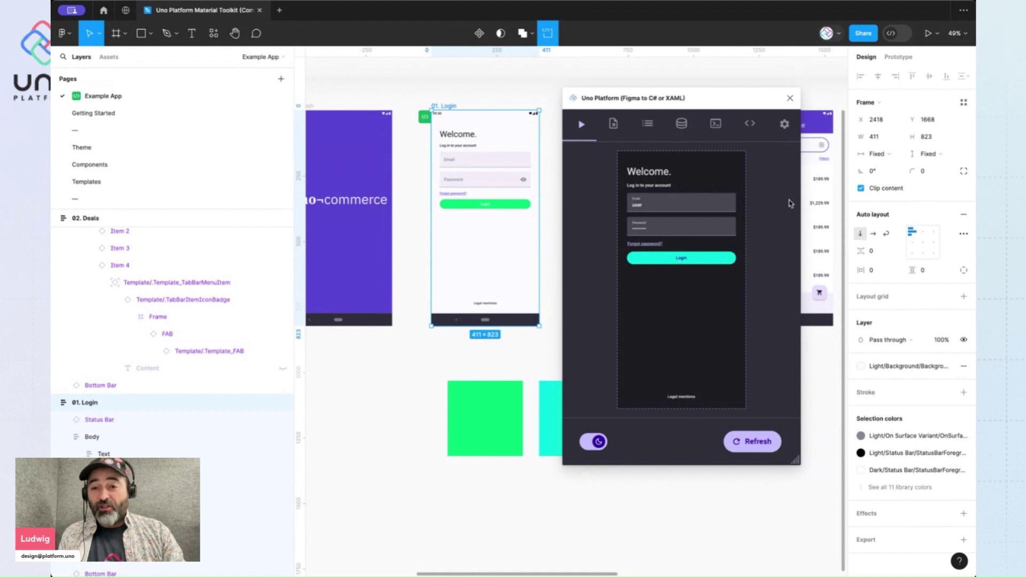
pyautogui.click(648, 124)
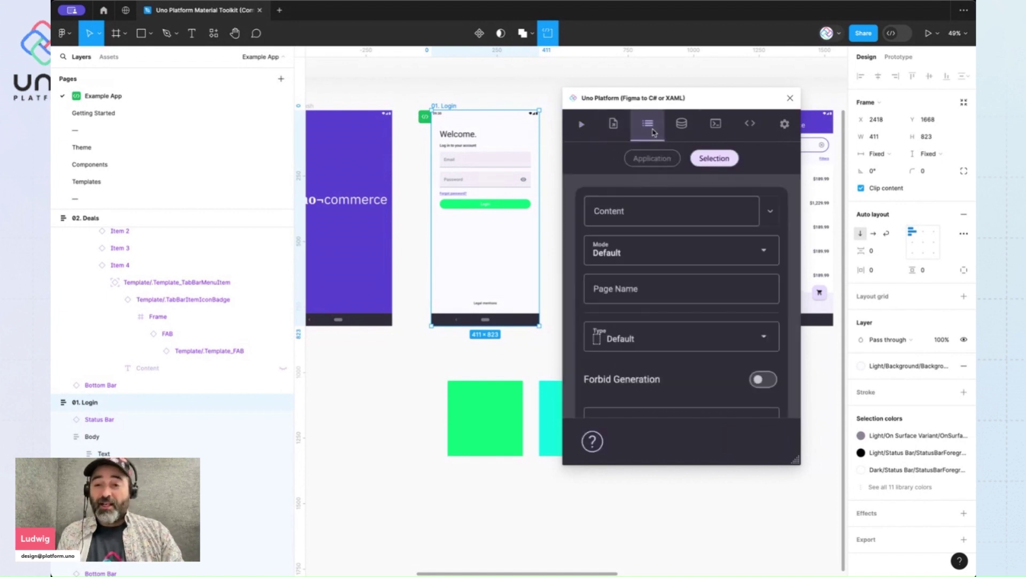
# Export the Colors Override File XAML and enlarge the plugin window to read the LimeColor entries.
pyautogui.click(613, 123)
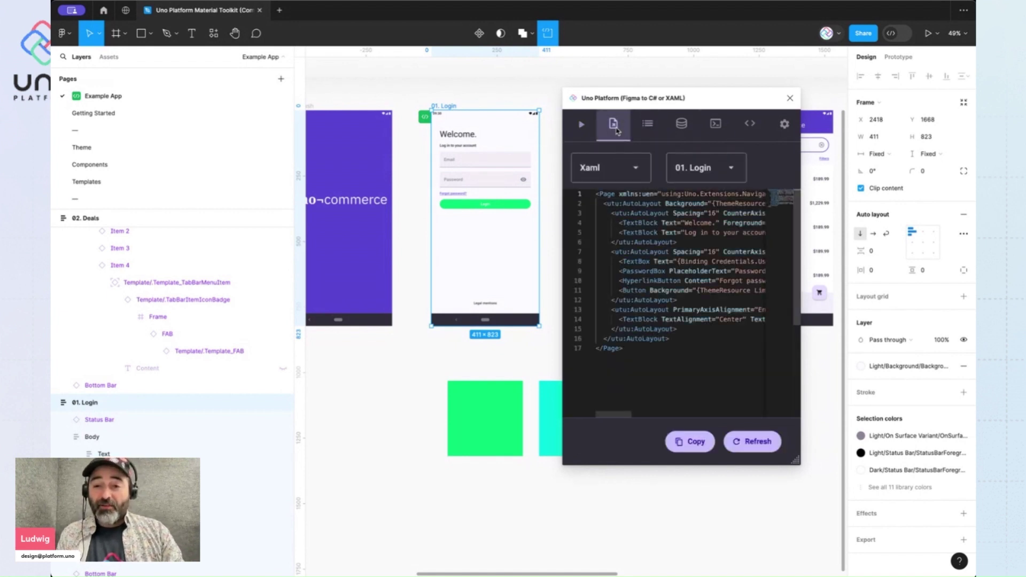
pyautogui.click(728, 175)
pyautogui.click(732, 196)
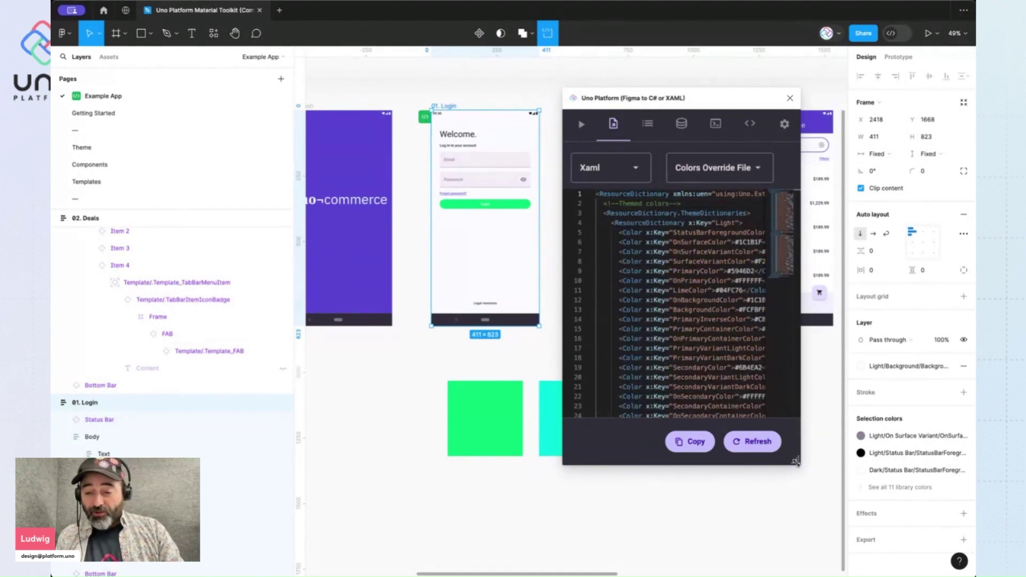
pyautogui.moveTo(796, 461); pyautogui.dragTo(933, 553)
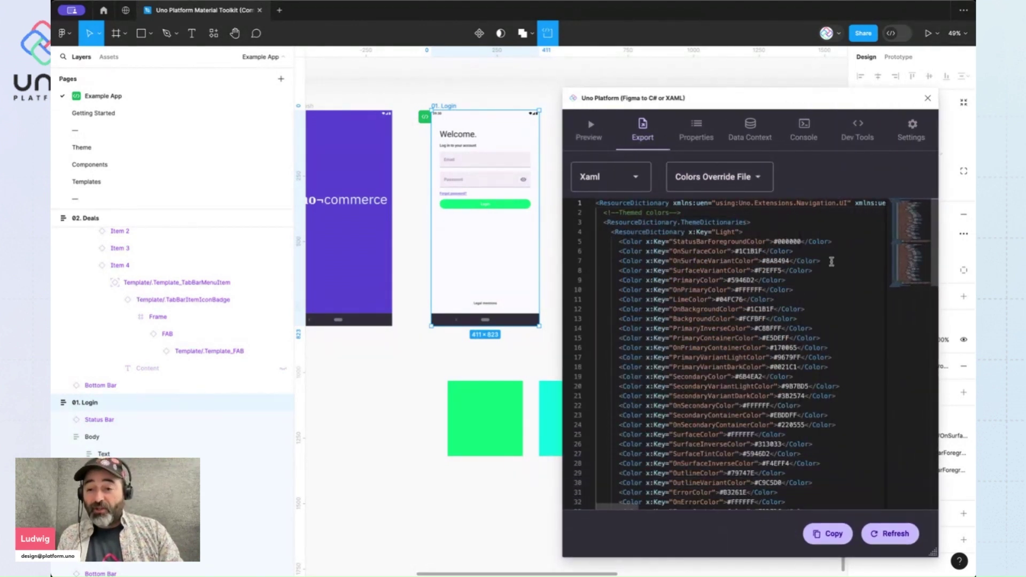
pyautogui.scroll(-2, 831, 261)
pyautogui.scroll(-8, 832, 261)
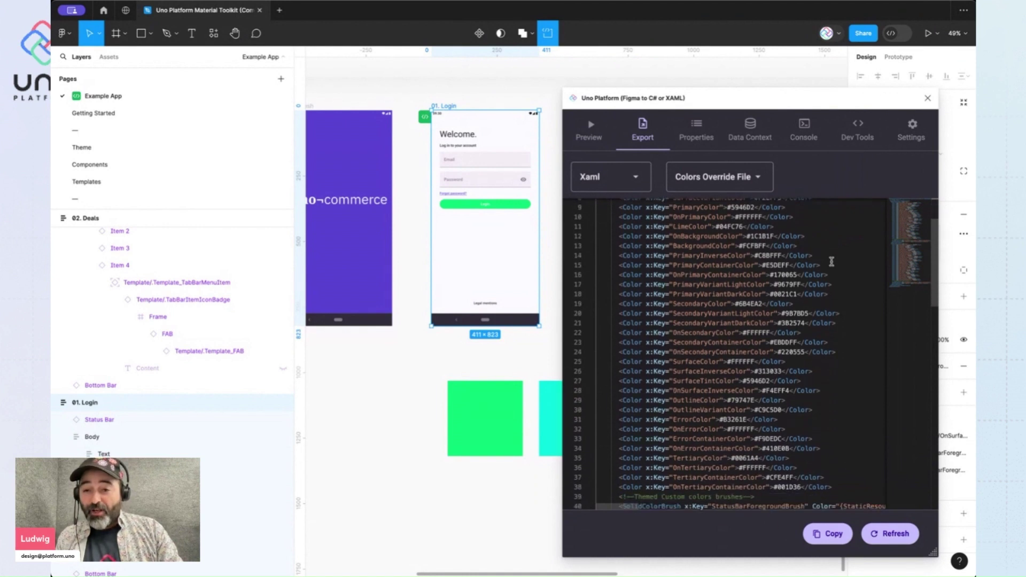